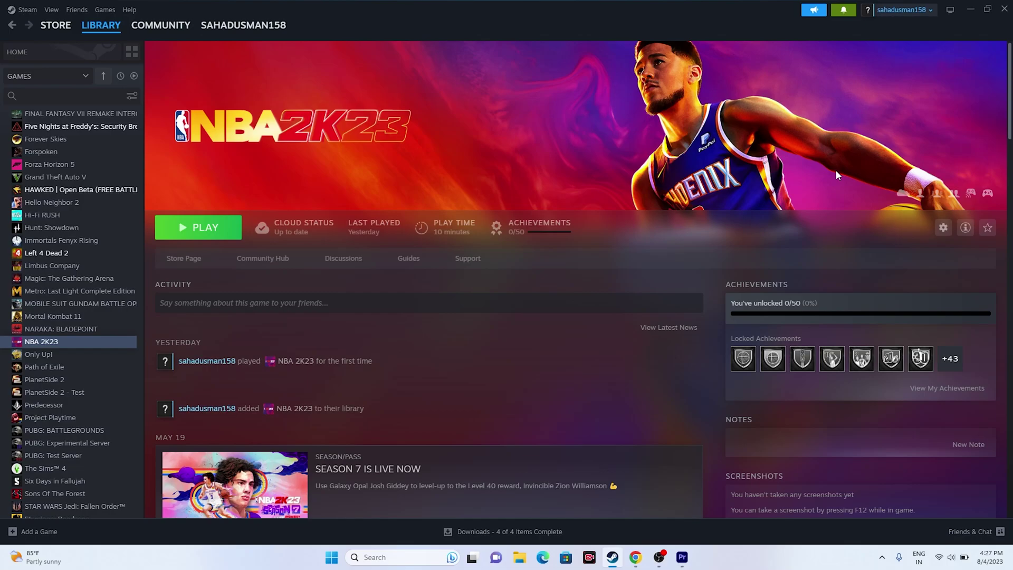
- Minimize the Steam window showing the NBA 2K23 library page
click(970, 8)
- Review nba2k.com/gamestatus and confirm all NBA 2K servers and game modes are running normally
click(640, 555)
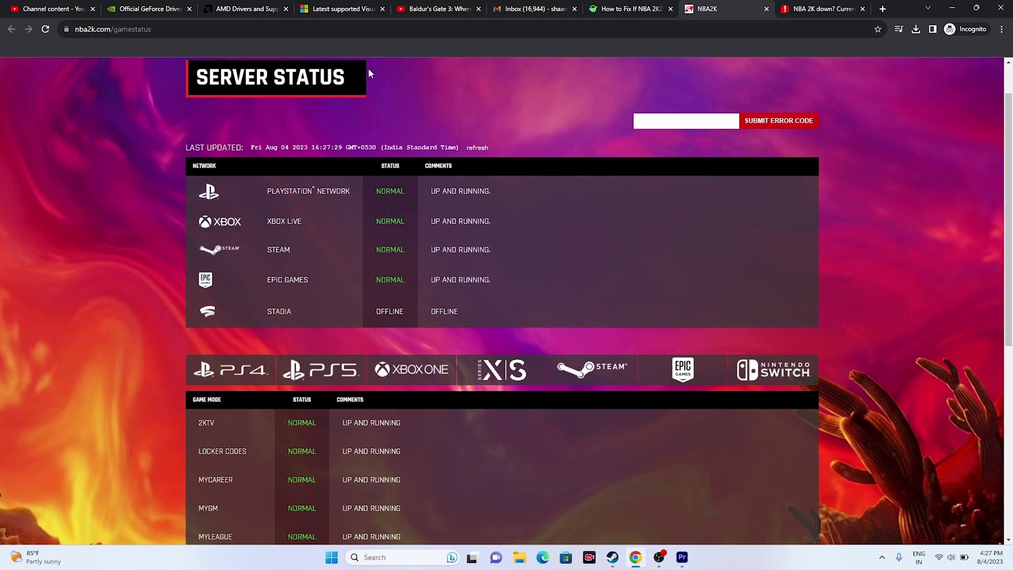
scroll(268, 200, down, 1)
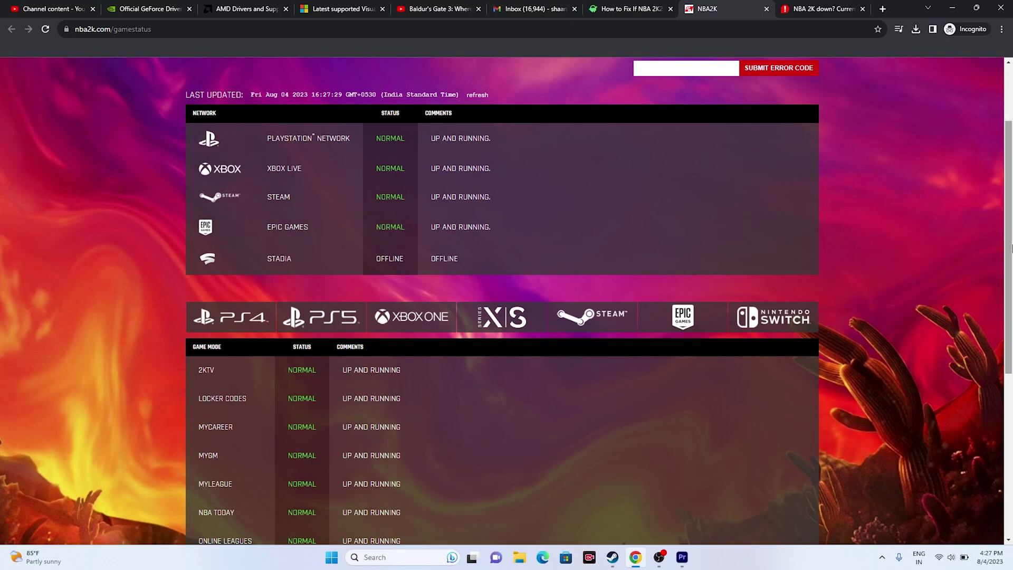
scroll(1010, 246, down, 1)
scroll(1010, 246, up, 3)
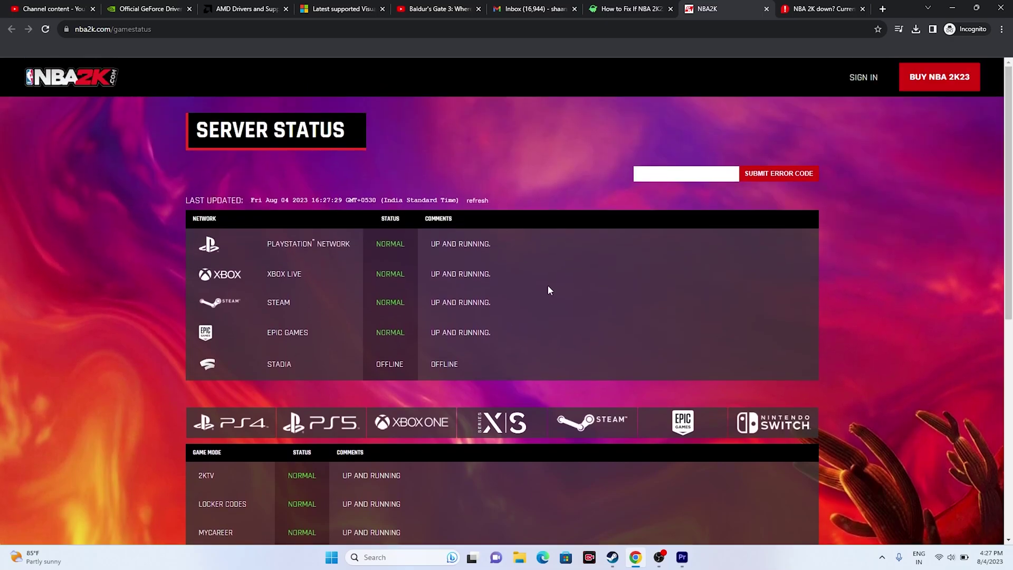
- Check that Downdetector reports no current NBA 2K problems, then return to the official status tab
click(822, 9)
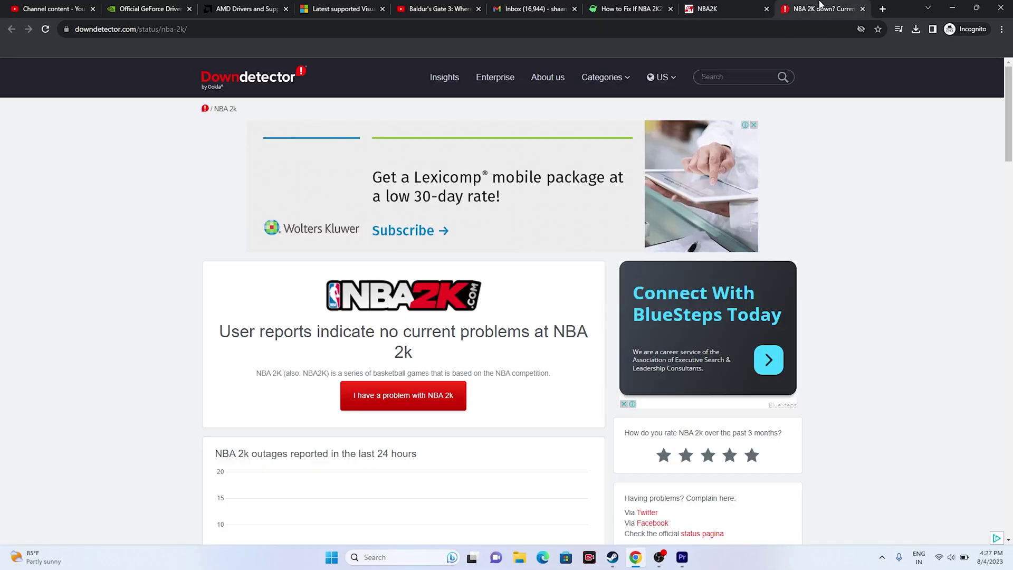
scroll(871, 285, down, 2)
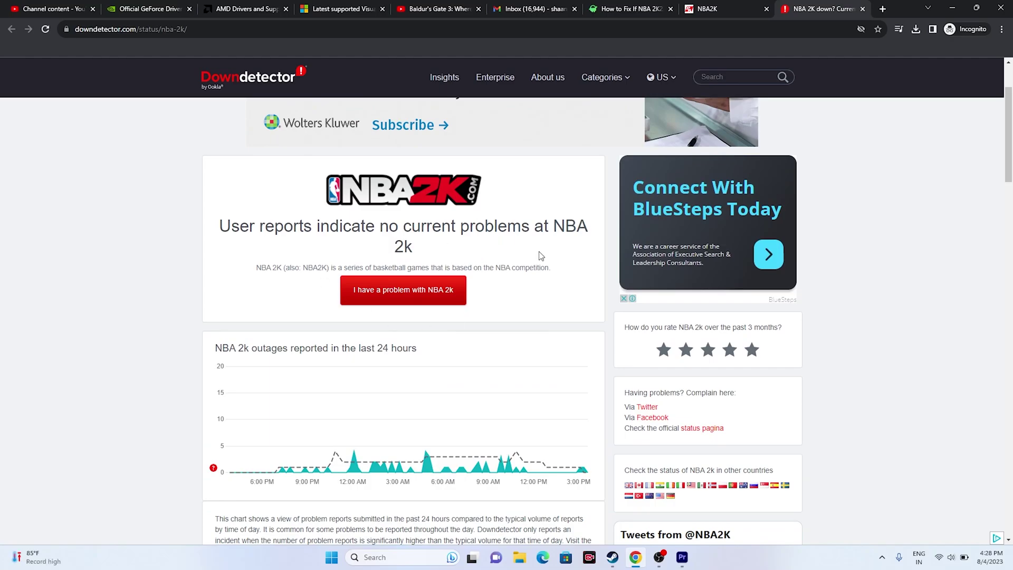
click(709, 8)
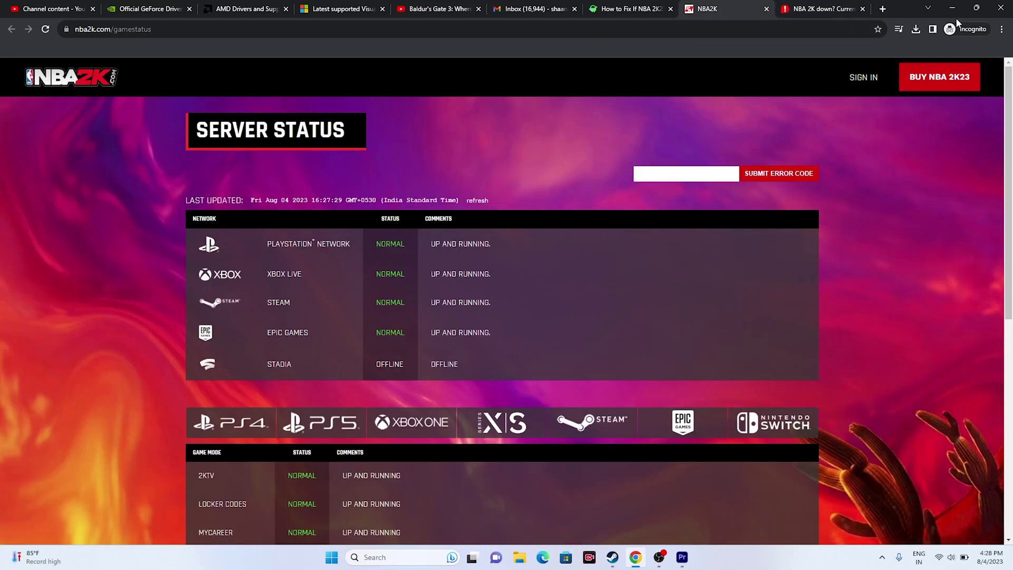
- Minimize Chrome, restore Steam's NBA 2K23 page, and confirm Wi-Fi is connected in Quick Settings
click(952, 8)
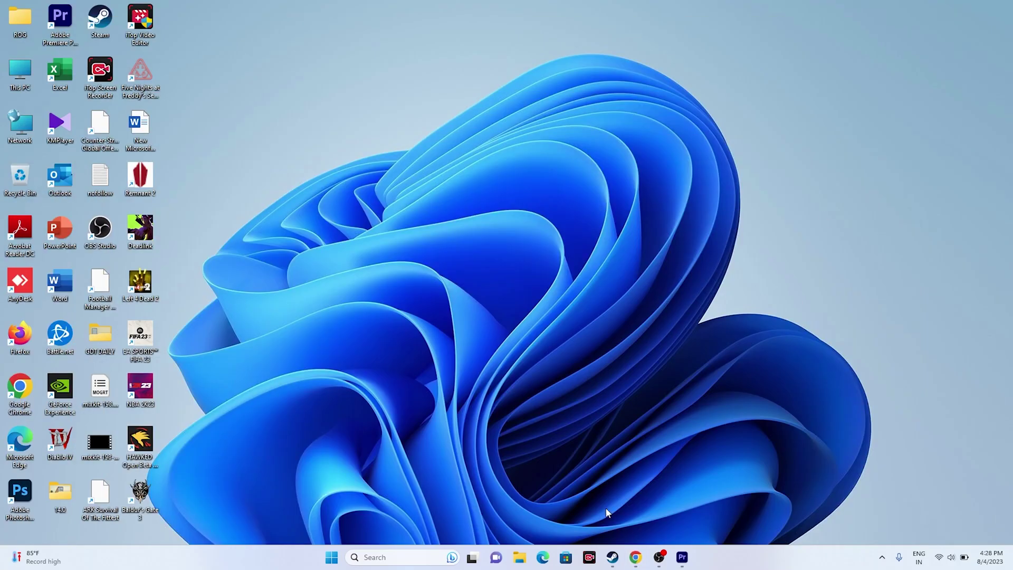
click(613, 558)
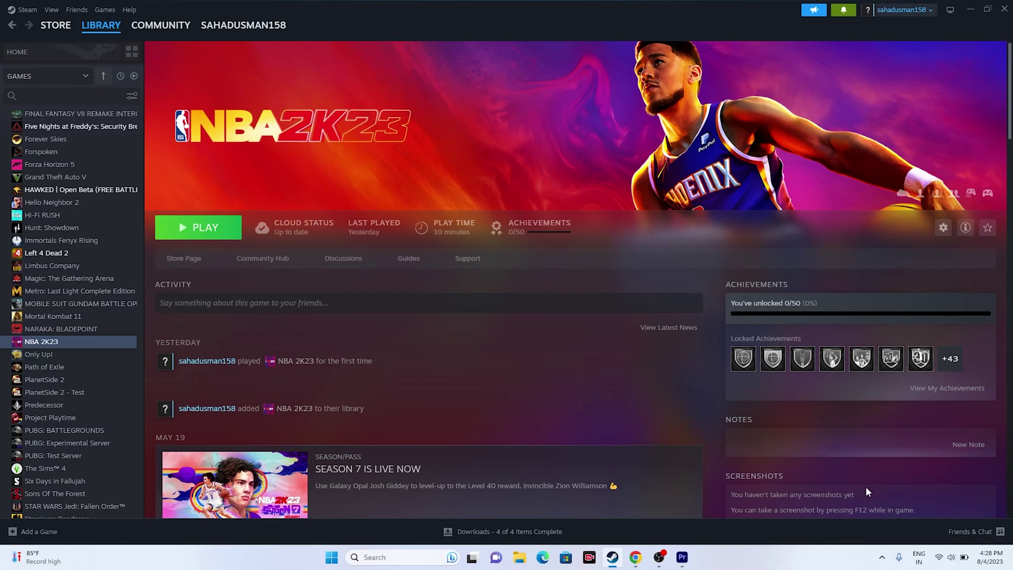
click(940, 558)
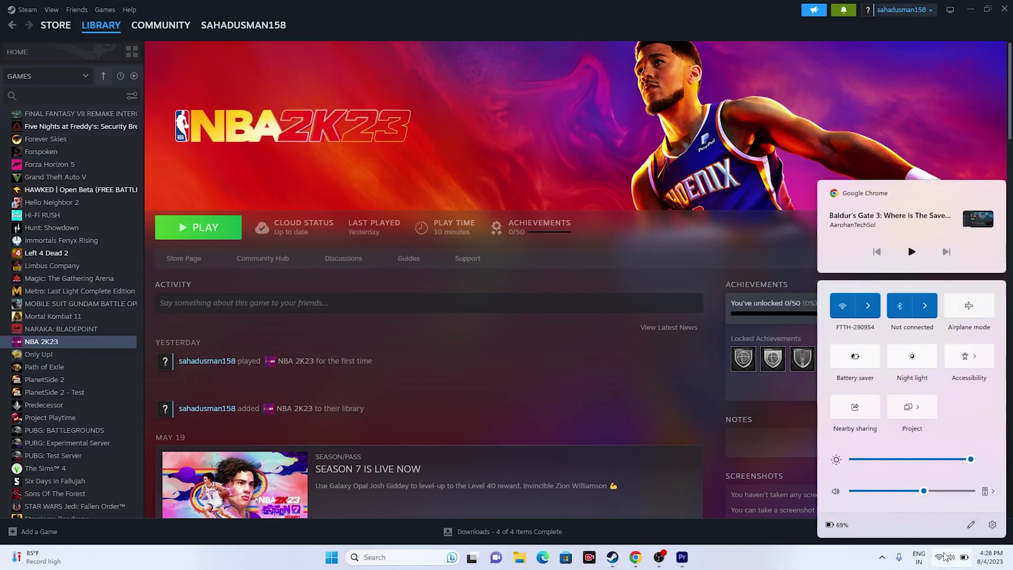
click(572, 280)
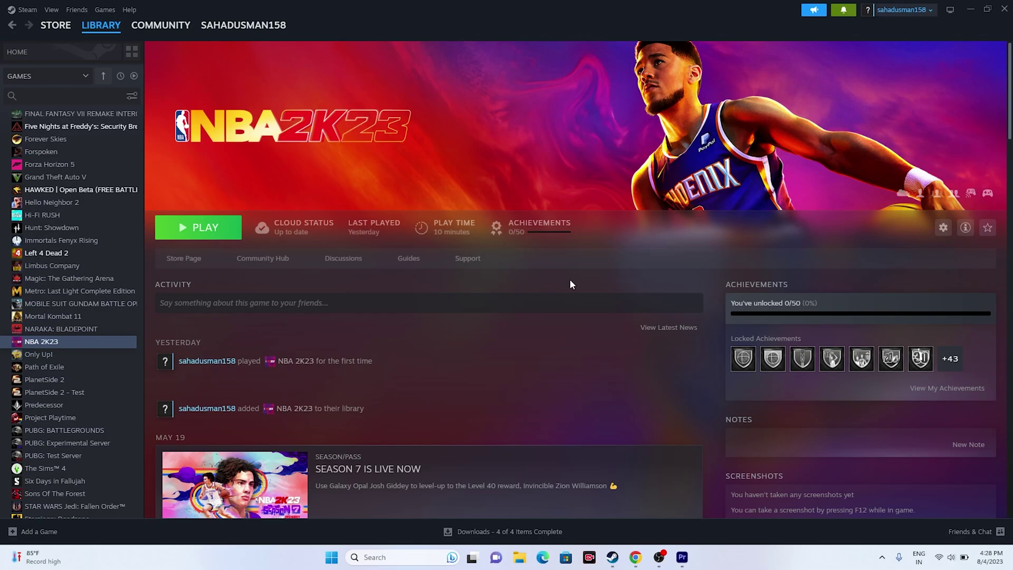
right_click(66, 345)
click(86, 421)
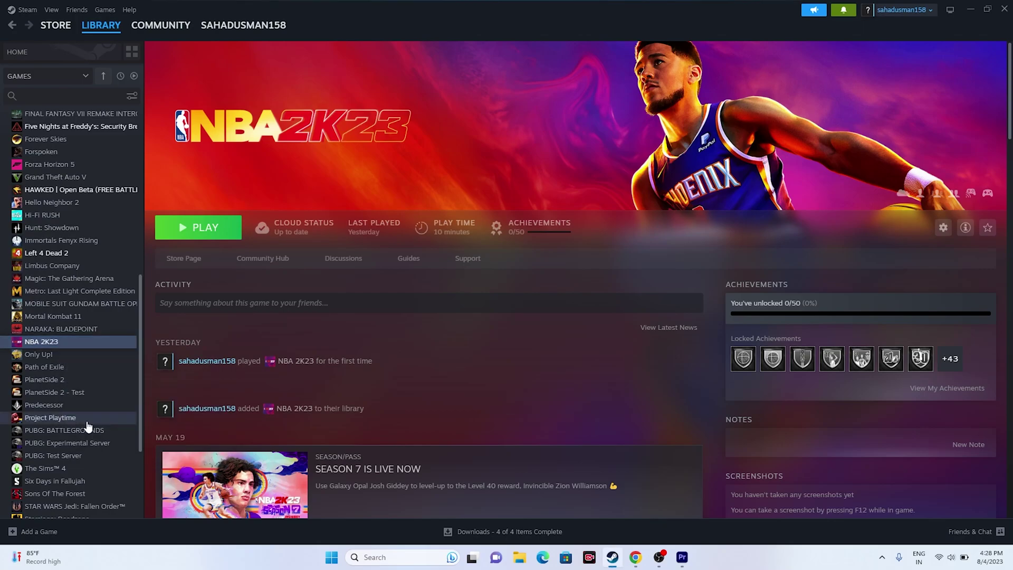
click(312, 184)
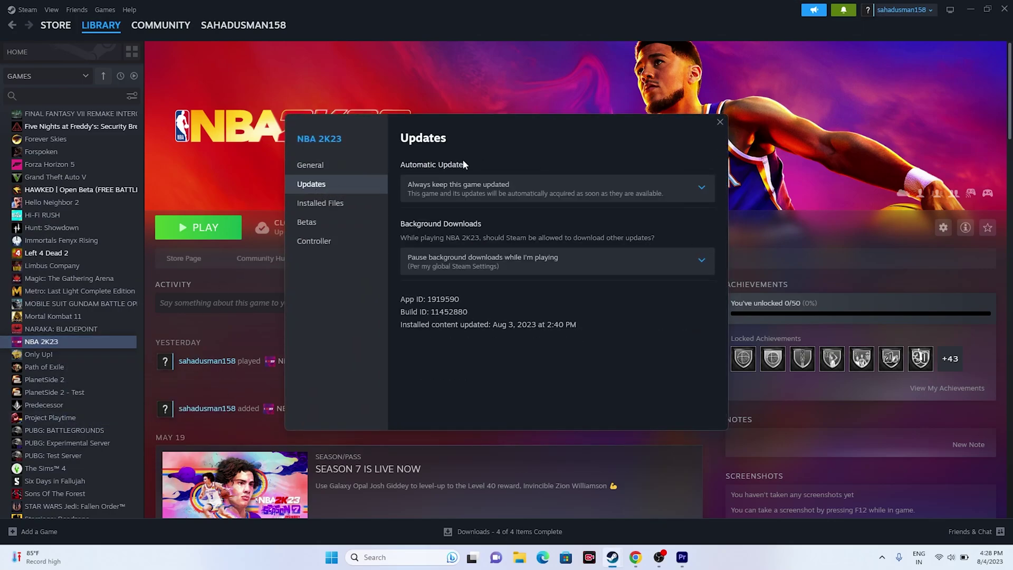
click(509, 187)
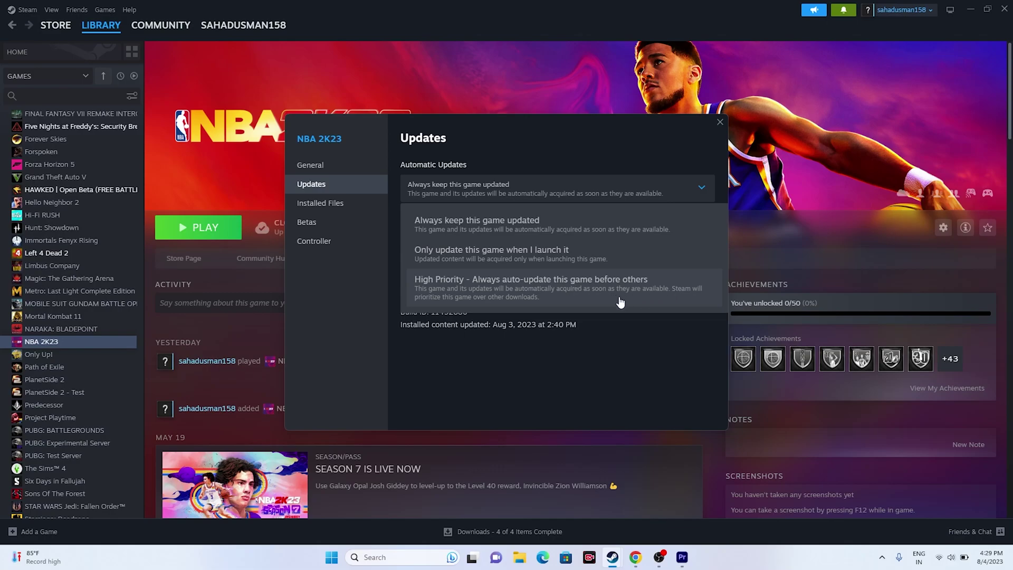
click(446, 221)
click(719, 122)
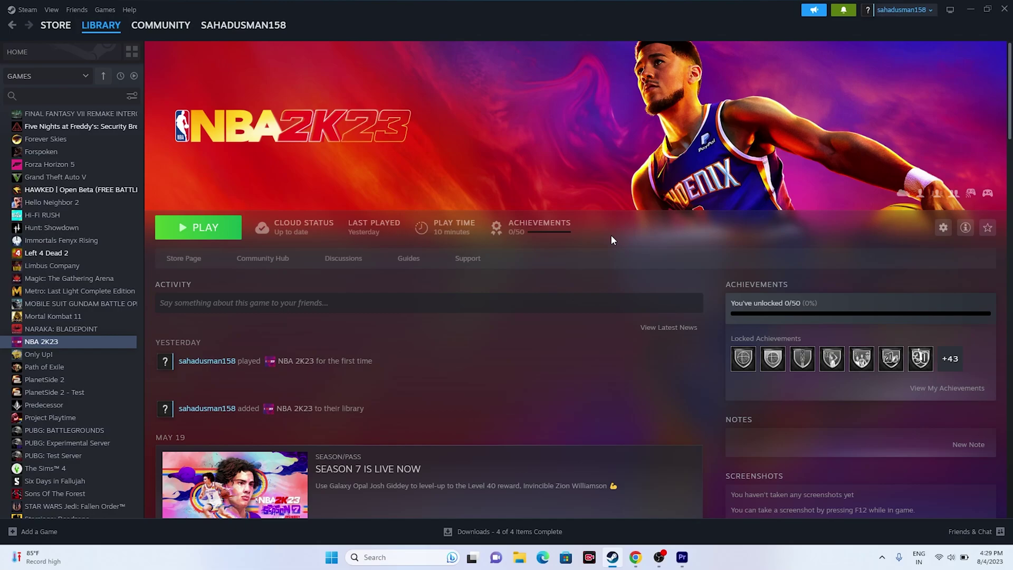
- Review NBA 2K23's Installed Files properties (136.1 GB on drive C:) and close the window
right_click(65, 341)
click(80, 422)
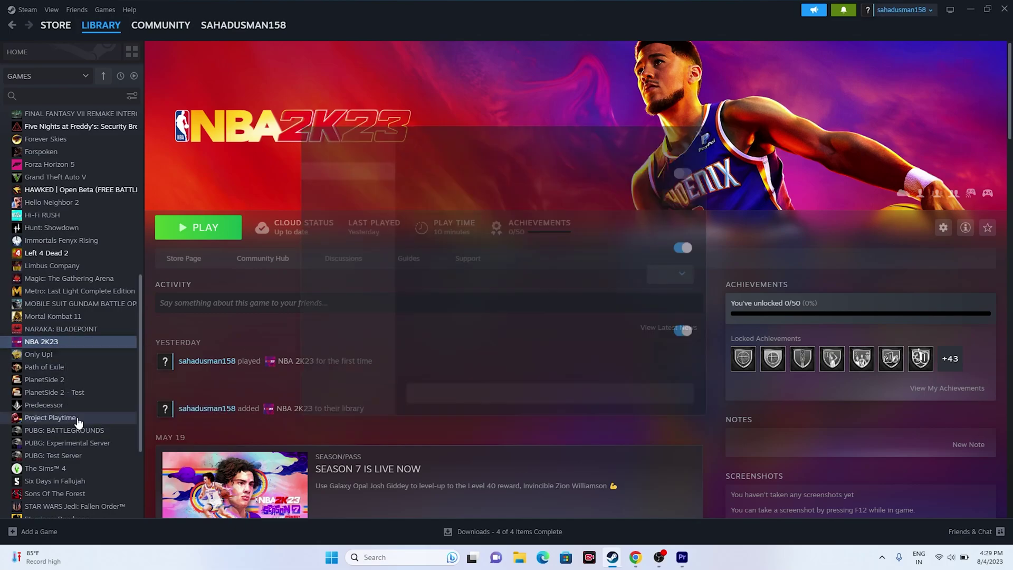
click(333, 203)
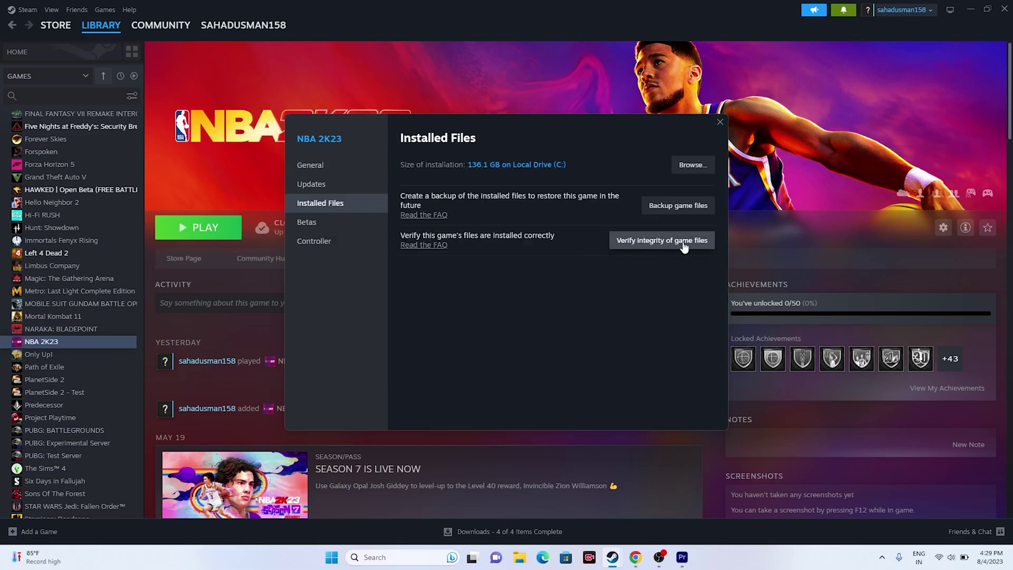
drag(574, 118, 579, 184)
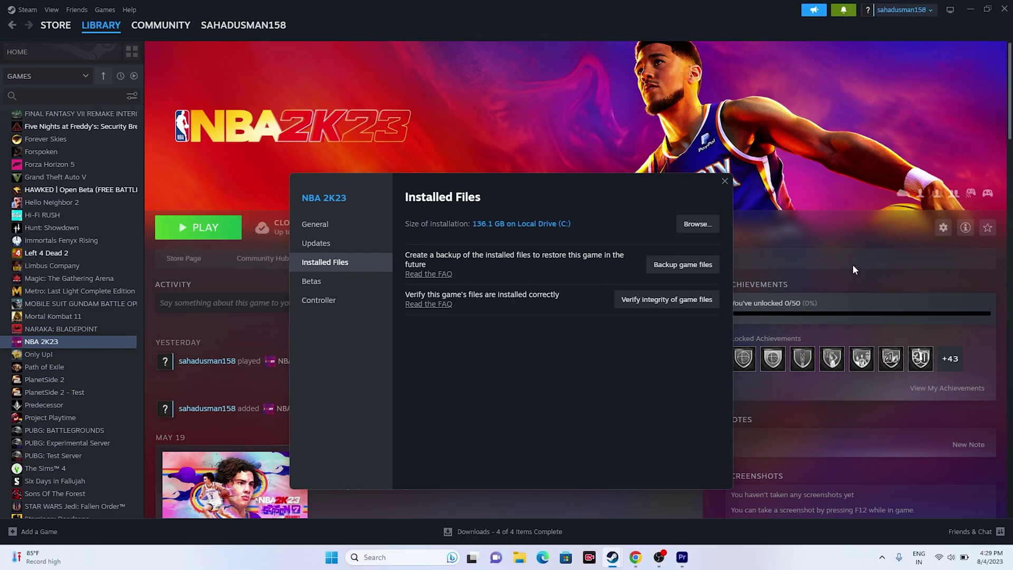
click(724, 181)
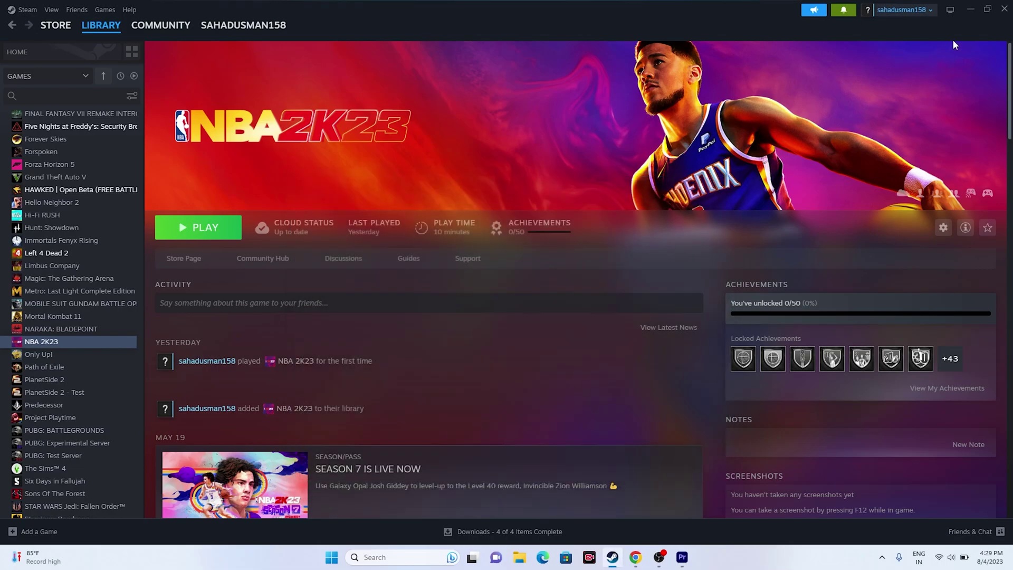
- Open Device Manager from the Win+X menu and expand Network adapters
click(973, 9)
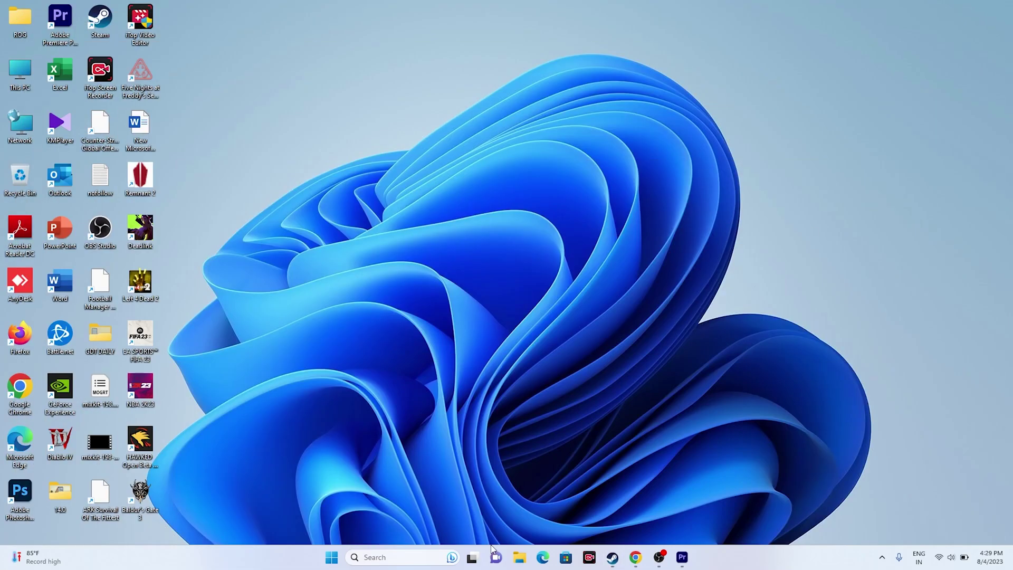
right_click(332, 557)
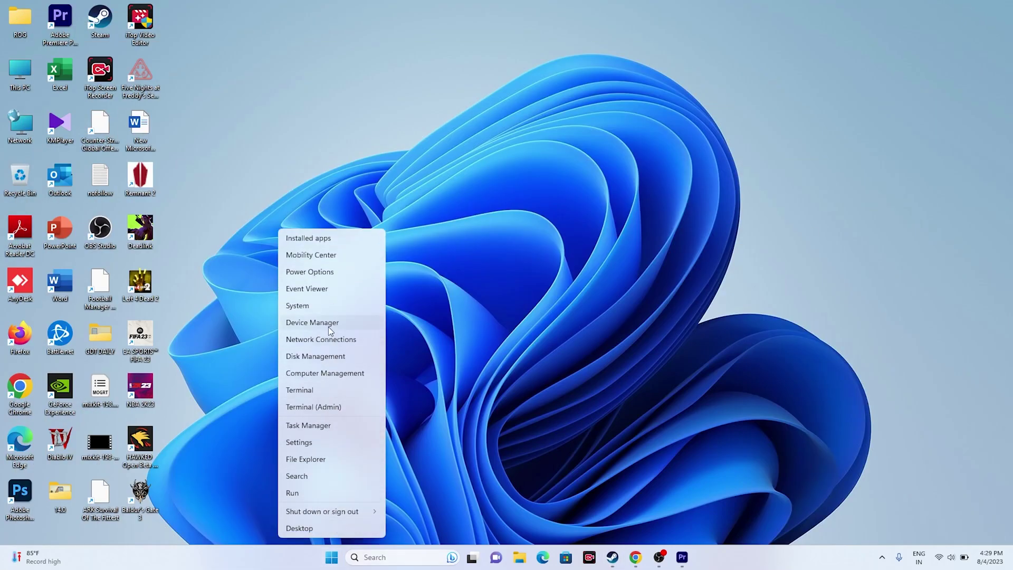
click(329, 331)
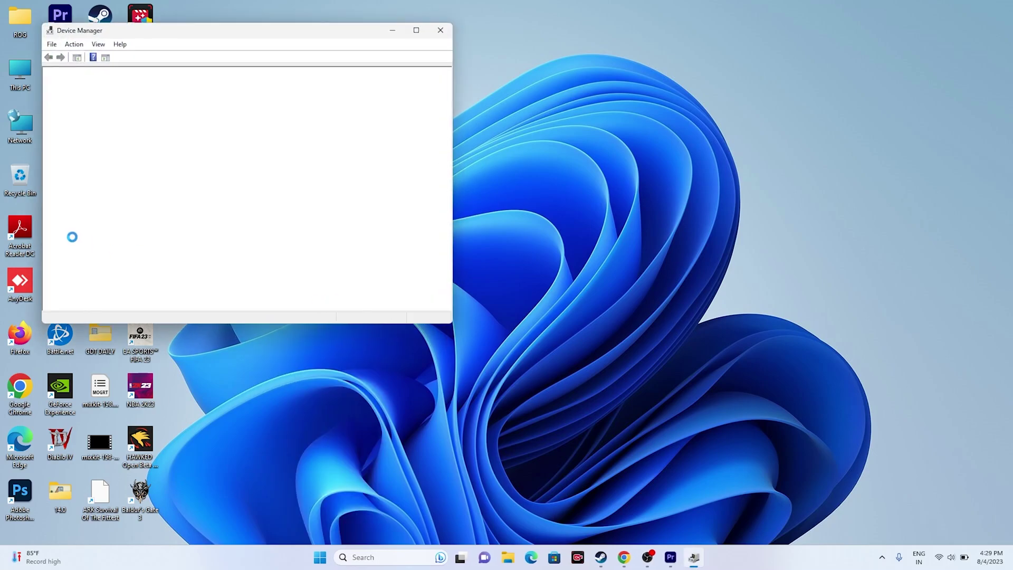
click(58, 195)
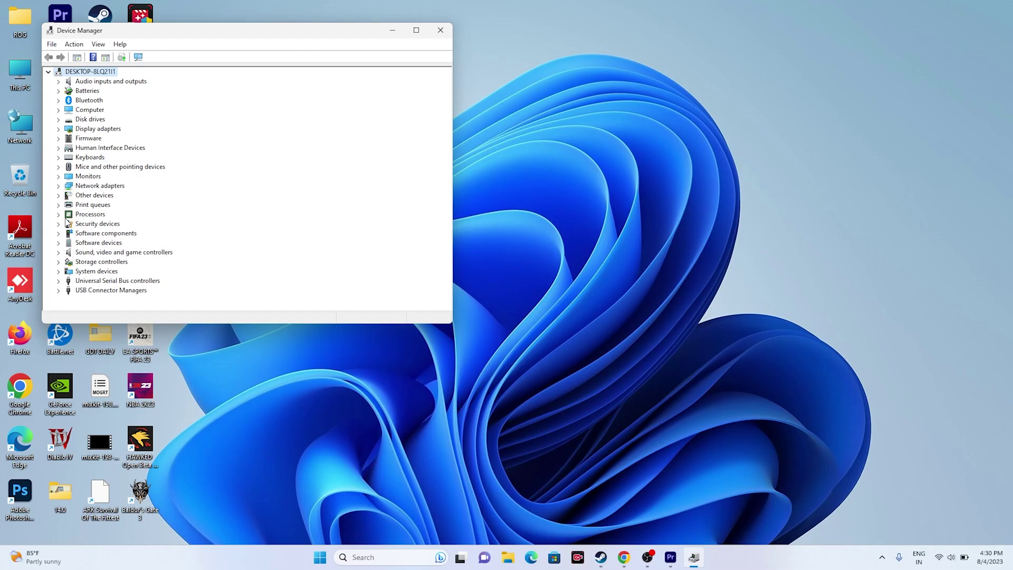
click(58, 186)
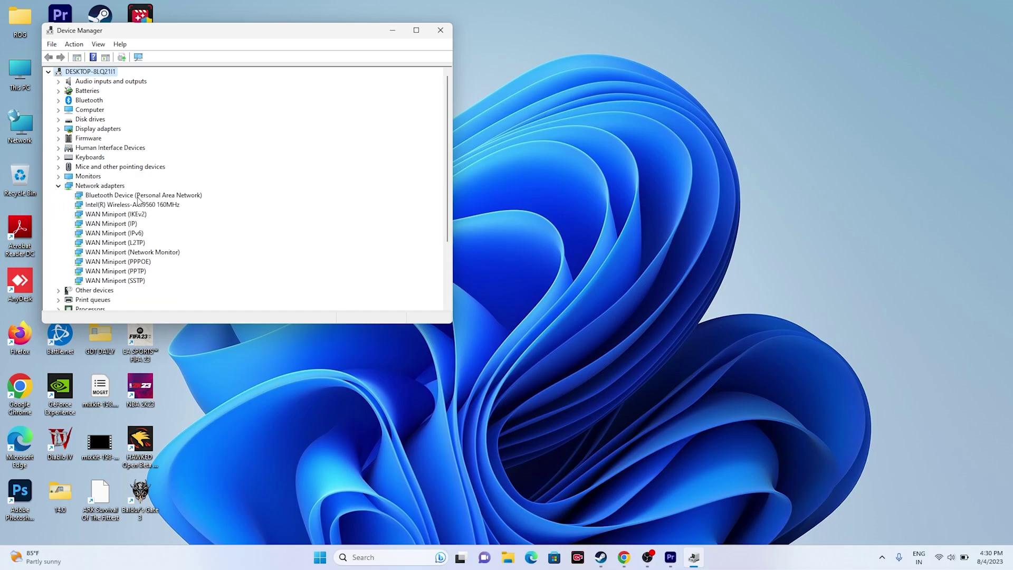
- Inspect the Bluetooth and Intel Wireless-AC 9560 adapter entries under Network adapters
right_click(135, 196)
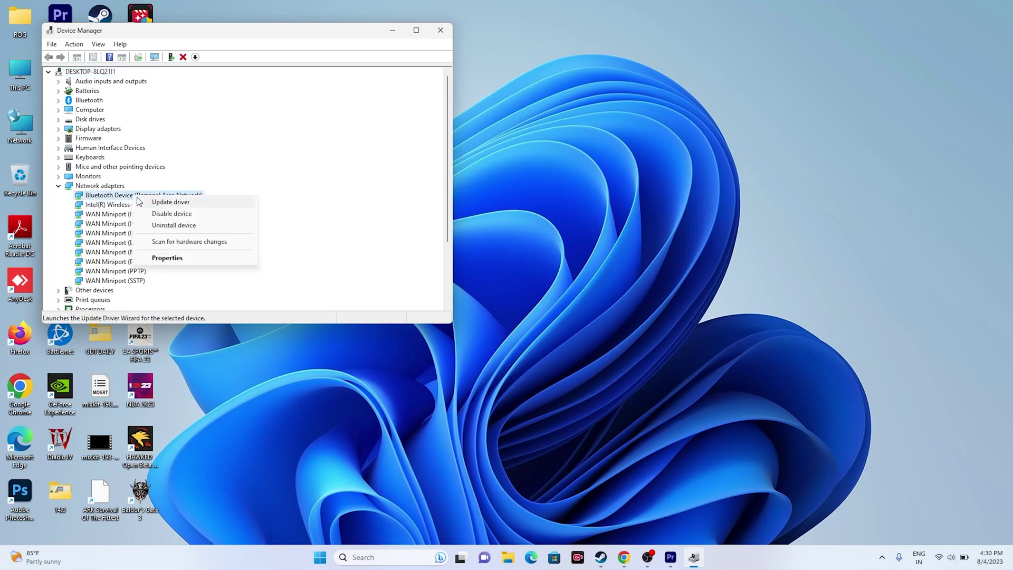
click(197, 195)
click(153, 205)
right_click(153, 205)
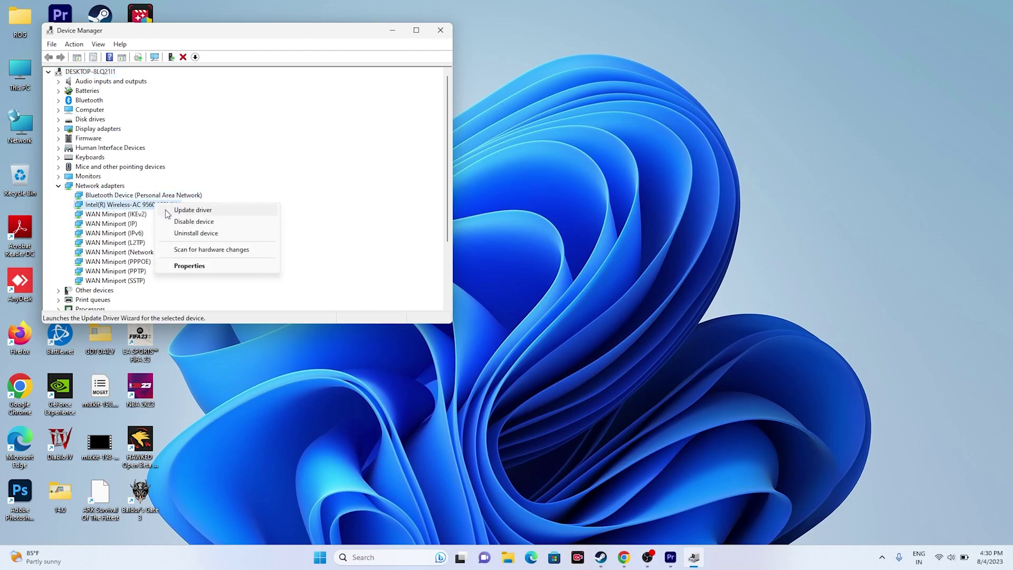
click(103, 191)
click(58, 186)
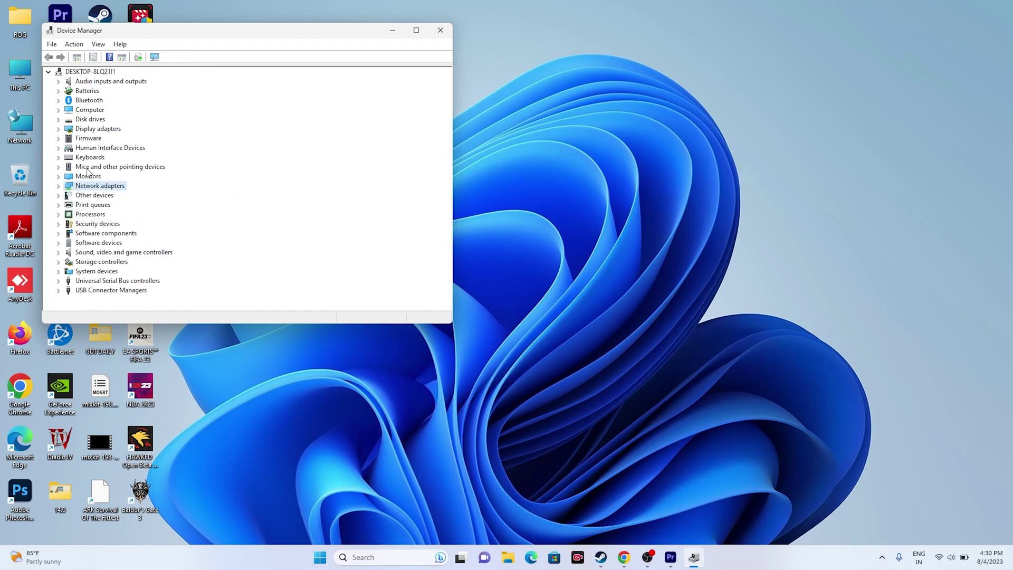
click(58, 186)
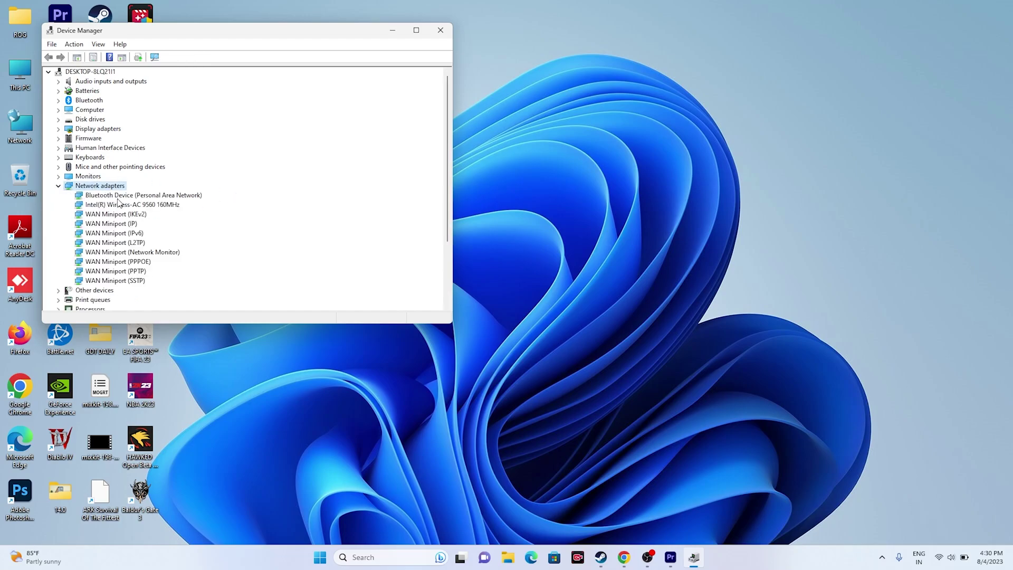
- Search automatically for an Intel Wireless-AC 9560 driver; the best is already installed. Close Device Manager
right_click(121, 204)
click(130, 211)
click(158, 158)
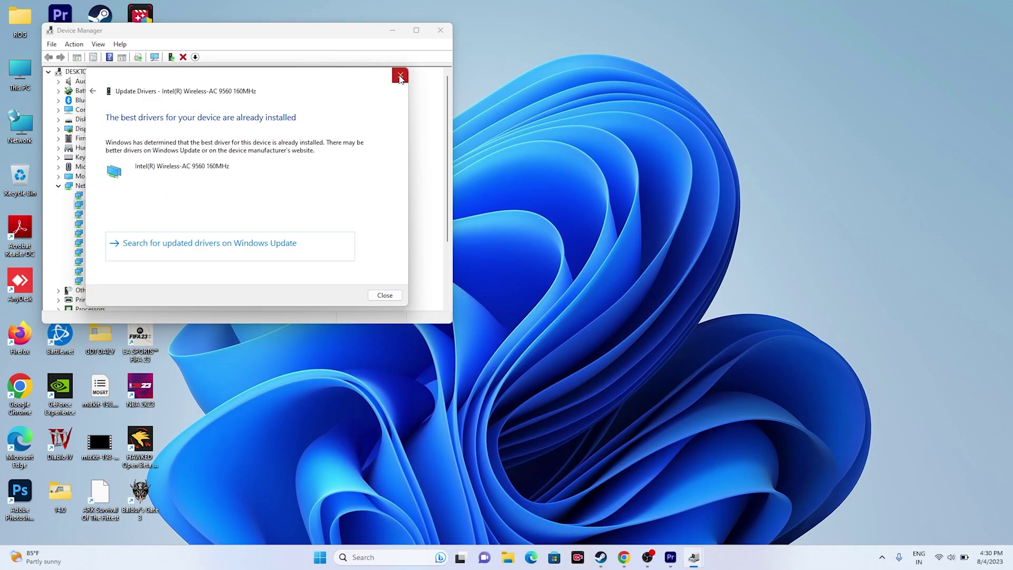
click(400, 75)
click(58, 186)
click(440, 30)
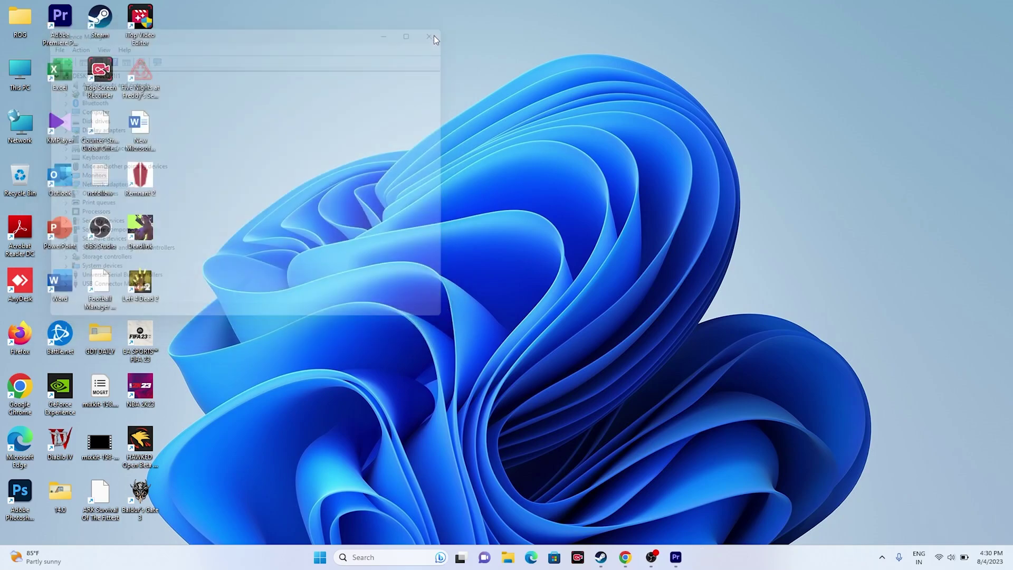
- Open Windows Update through Settings search, confirm the PC is up to date, and close Settings
click(612, 557)
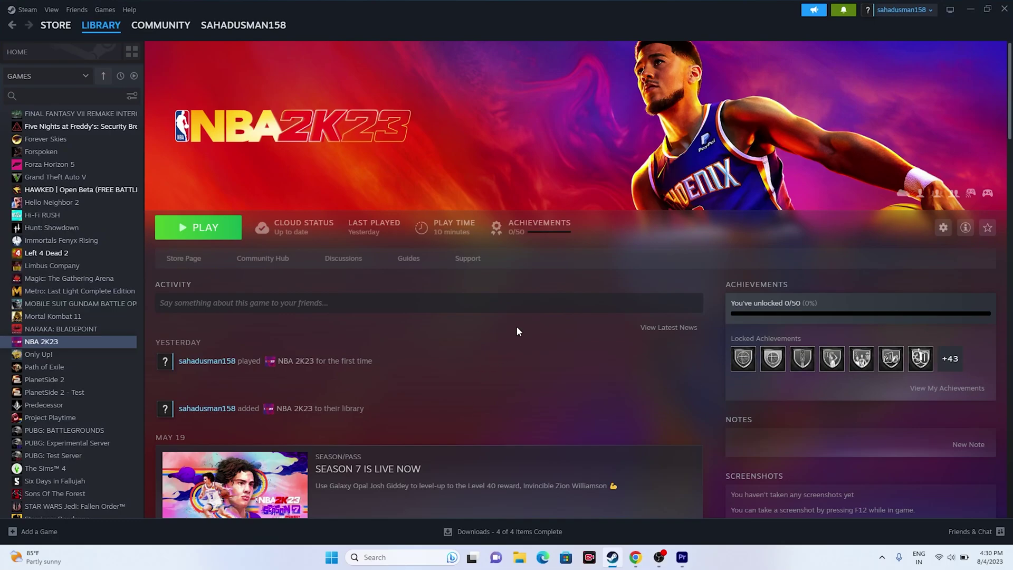
click(973, 14)
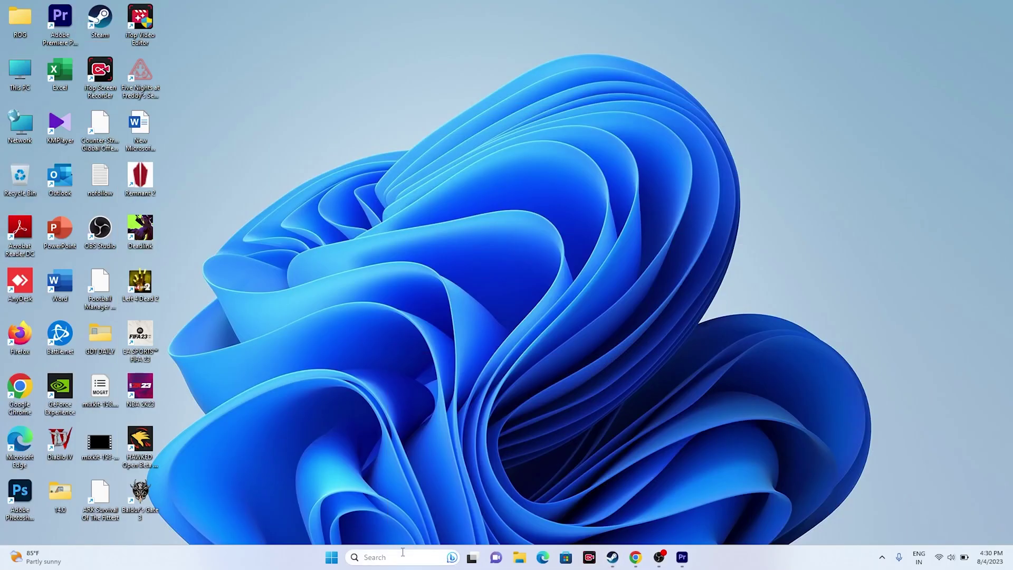
click(398, 557)
click(388, 248)
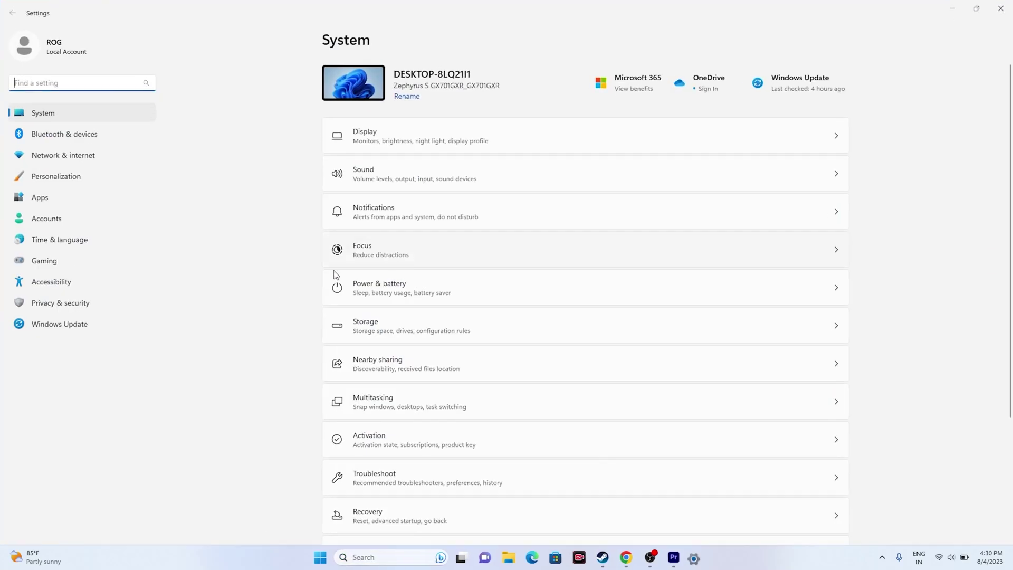
click(118, 325)
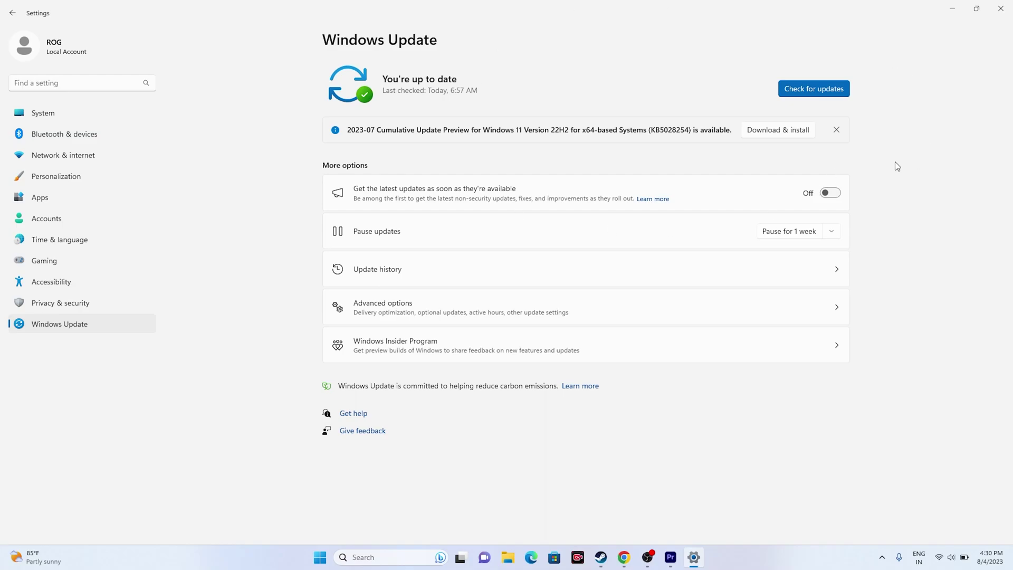
click(999, 8)
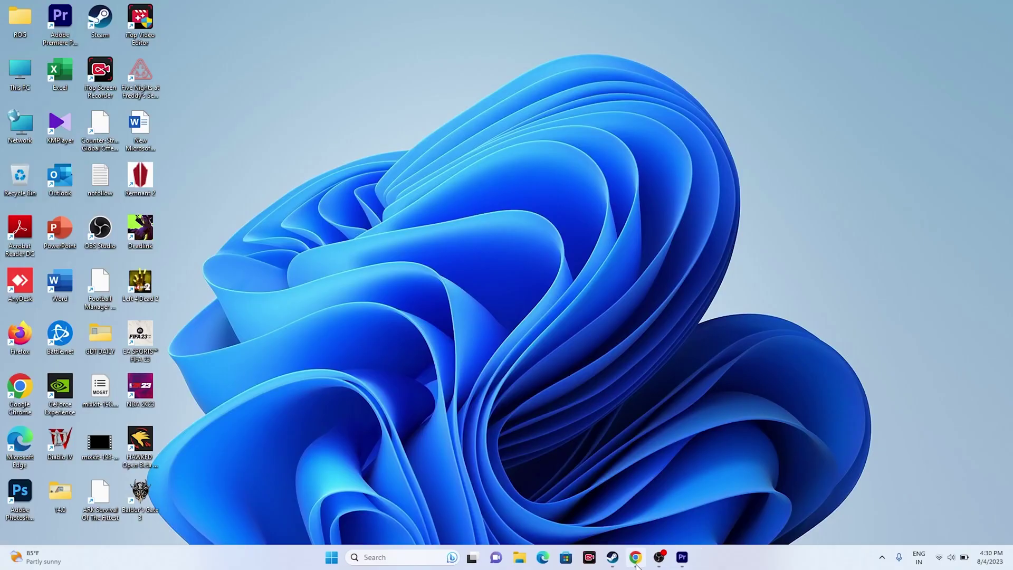
- Minimize Chrome and restore Steam's NBA 2K23 library page, which shows cloud status up to date
click(636, 559)
click(636, 559)
click(612, 559)
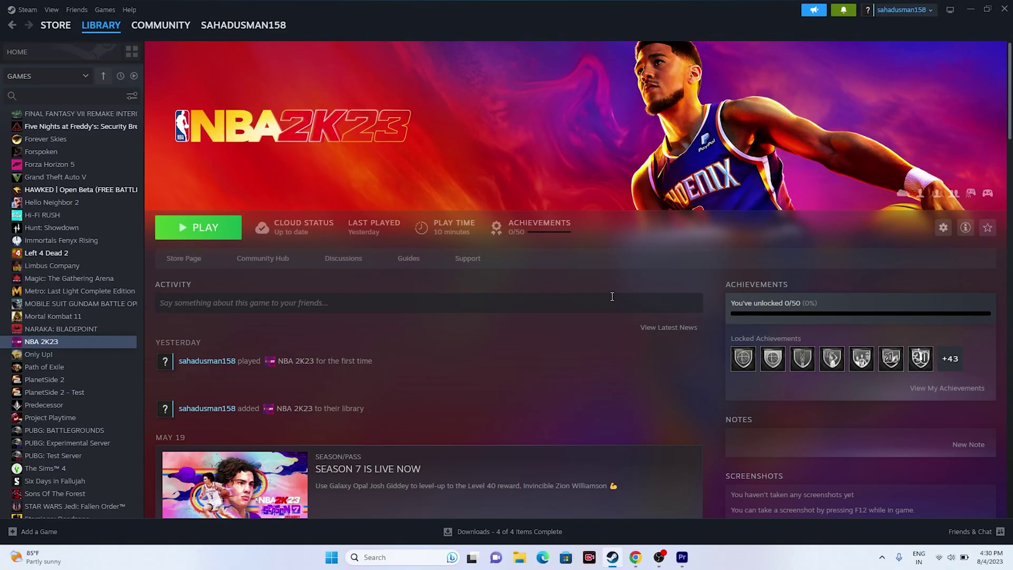